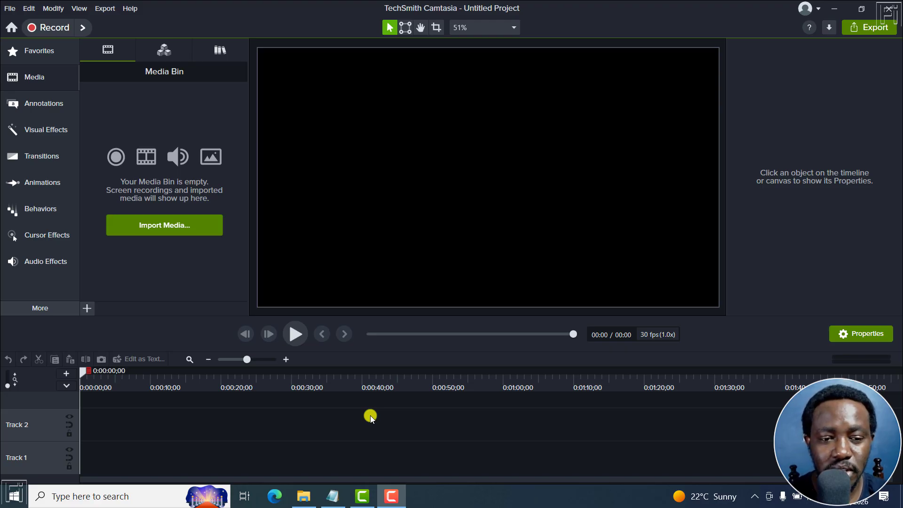
Import the recording "How to Erase Text from a PDF Using Abbyy Finereader PDF.trec" from the Camtasia Tutorials folder.
click(162, 227)
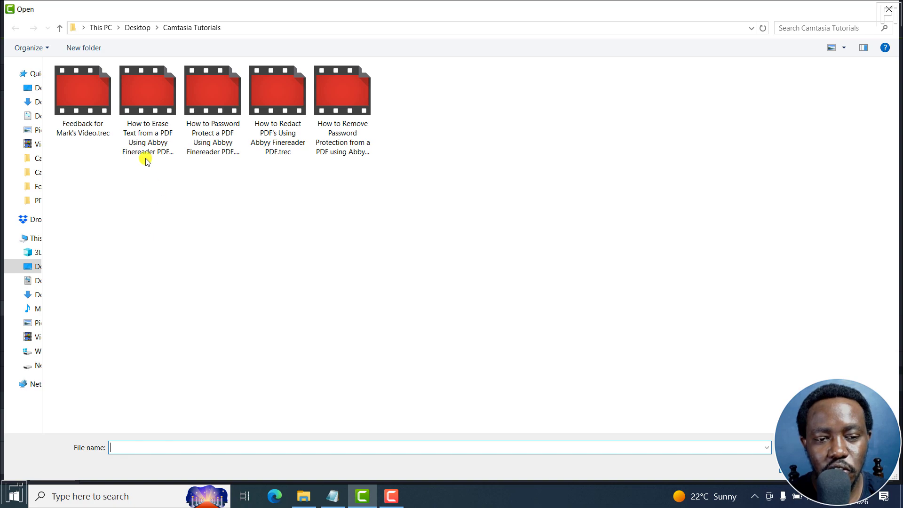
click(147, 141)
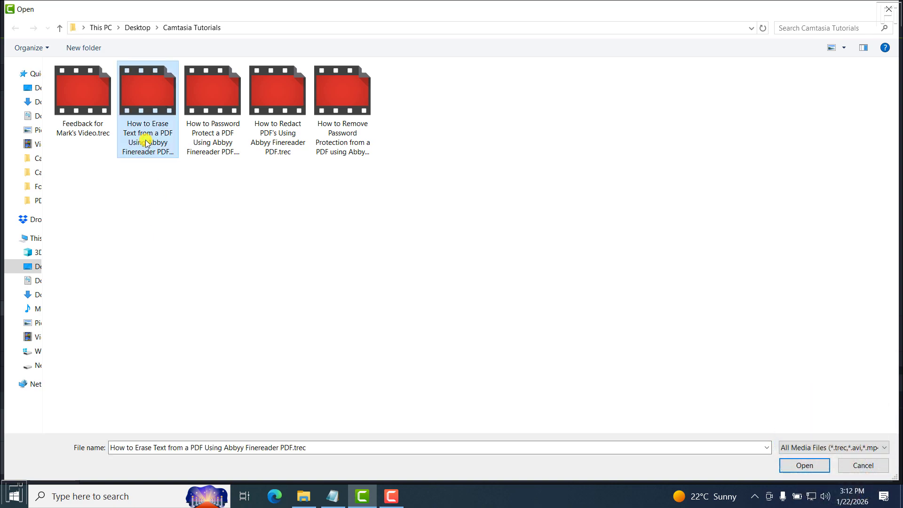
click(803, 466)
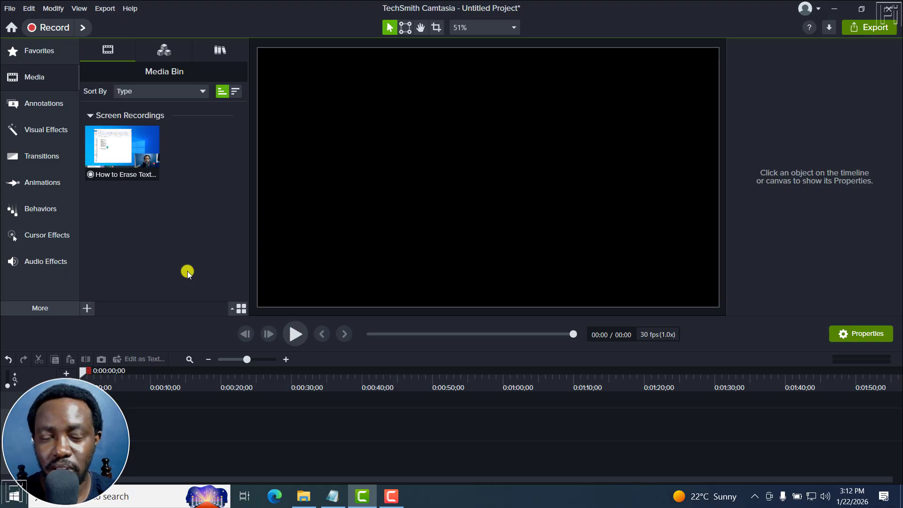
Import the screen recording from the Media Bin into Camtasia Rev.
click(120, 157)
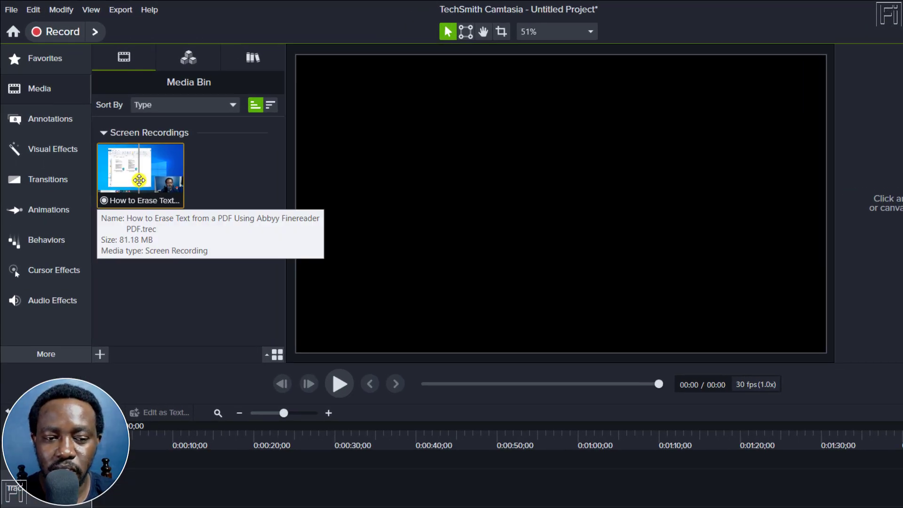
right_click(134, 173)
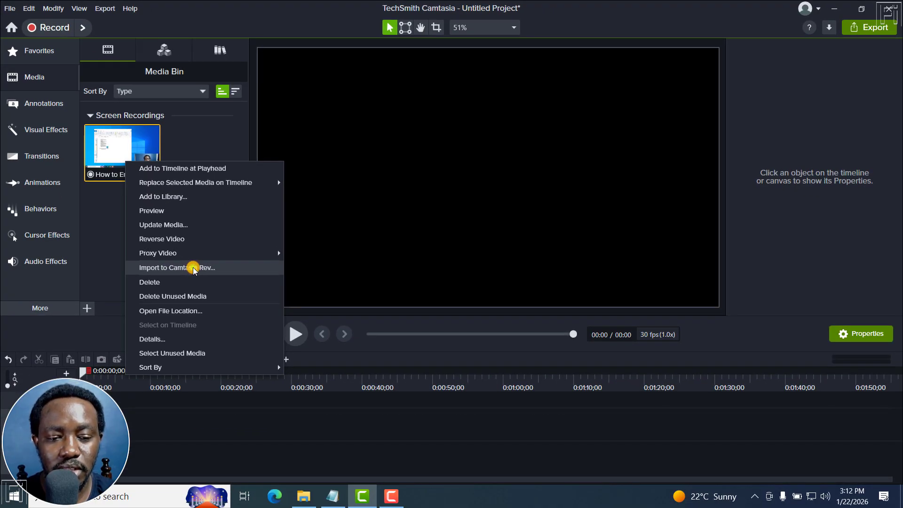
click(194, 268)
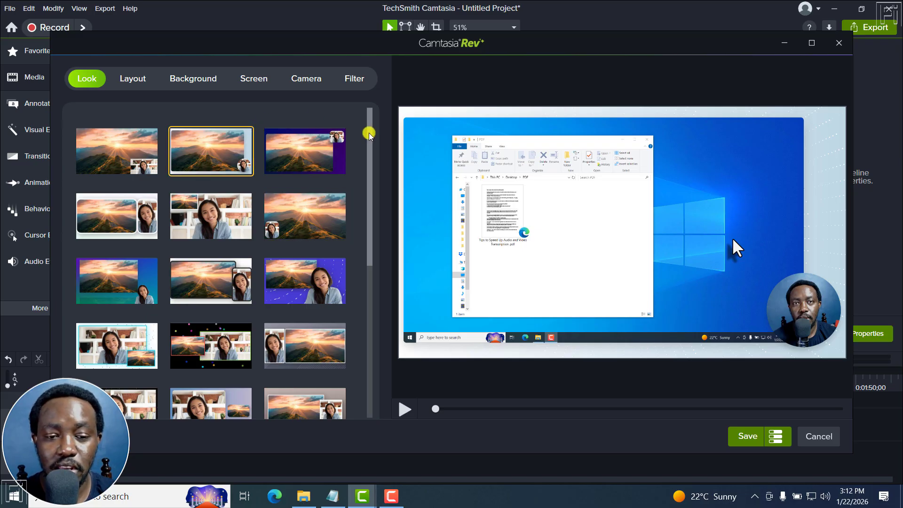
Try the pale green checkered look with the cut-out camera, and return to the pale blue look with the round camera.
drag(370, 134, 382, 300)
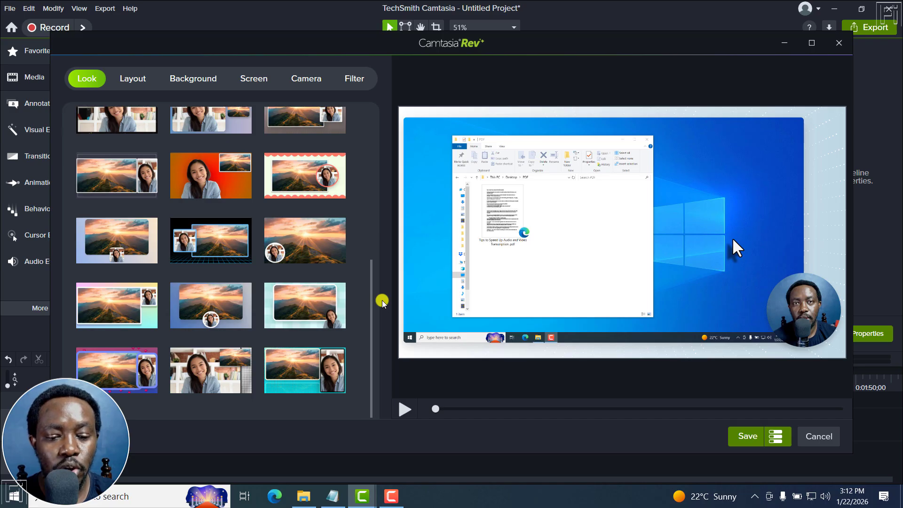
click(306, 308)
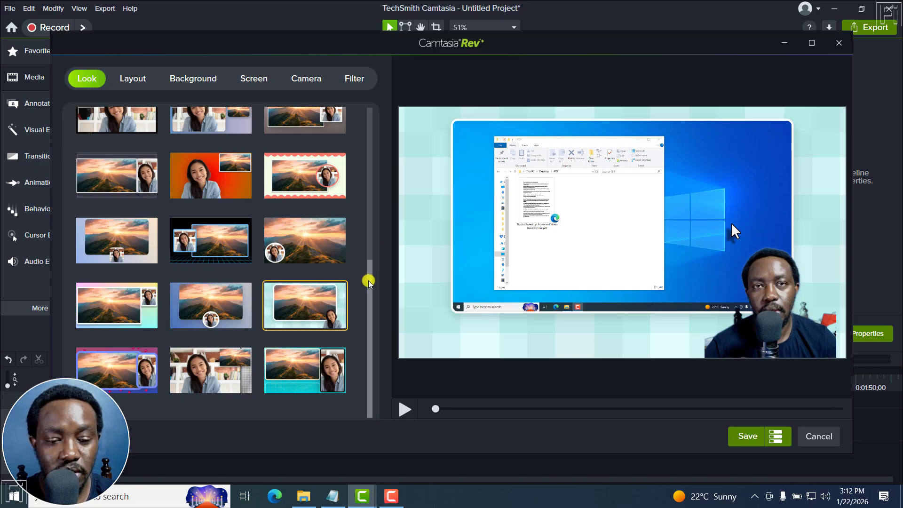
drag(369, 280, 361, 161)
click(365, 158)
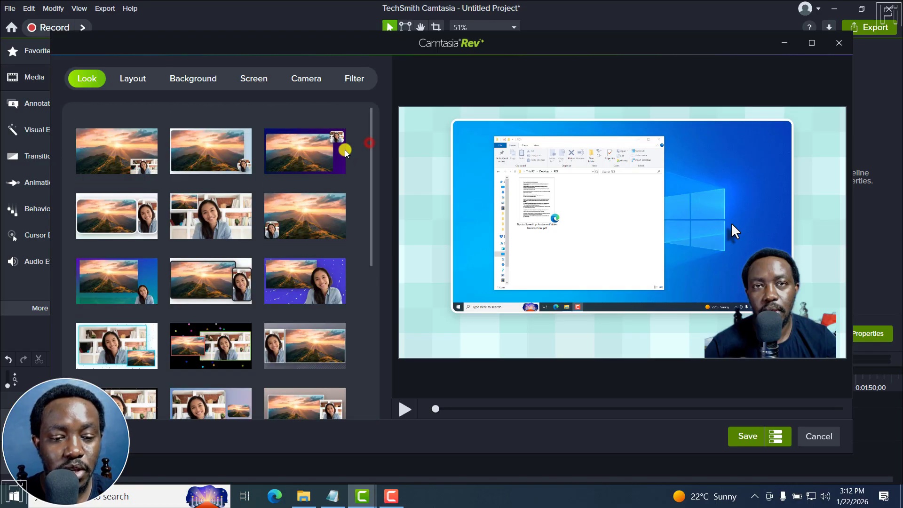
click(212, 167)
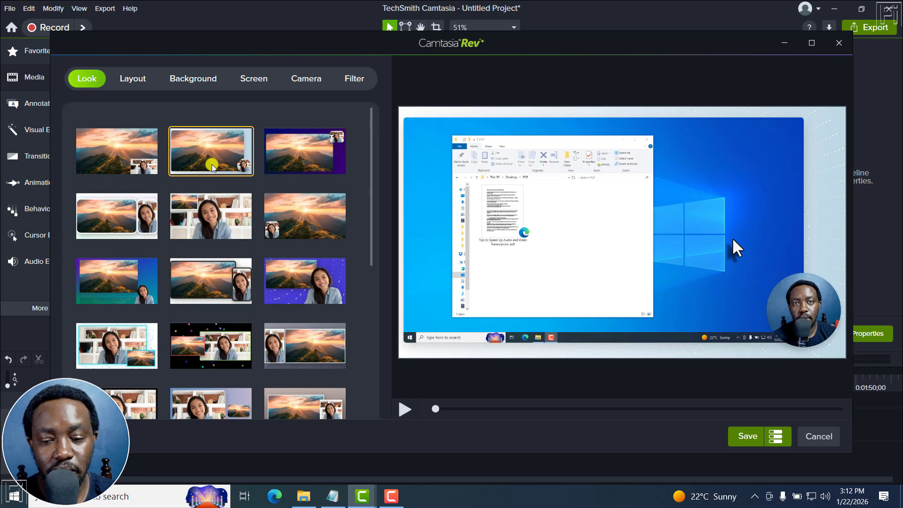
Browse the layouts and backgrounds, and enable the Cursor Color effect for the screen.
click(141, 80)
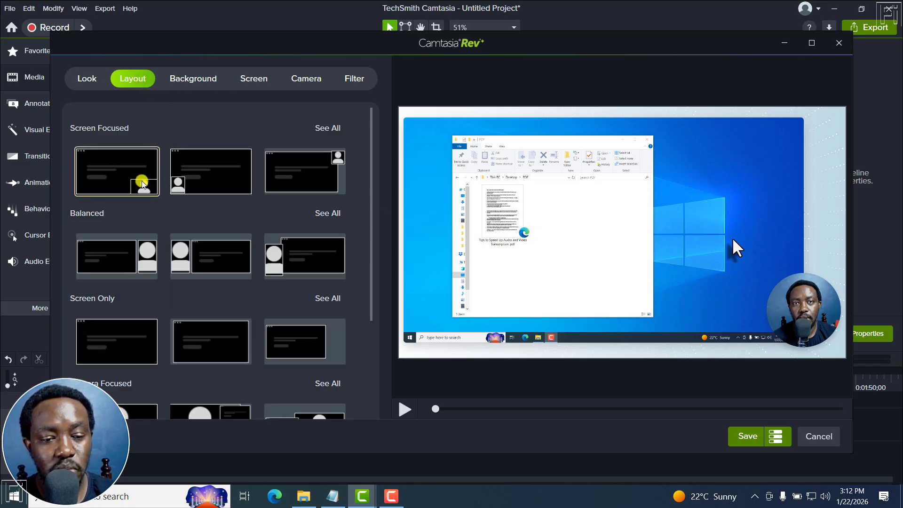
click(196, 80)
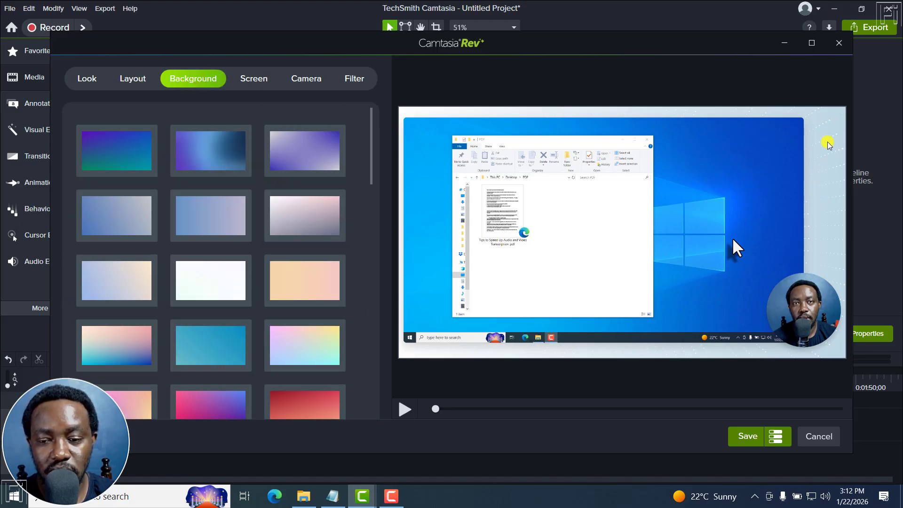
drag(371, 142, 385, 316)
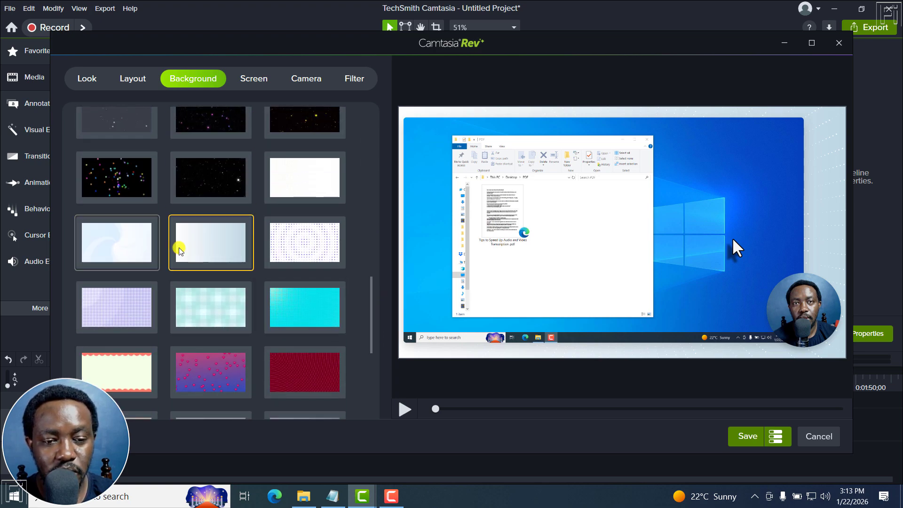
click(248, 80)
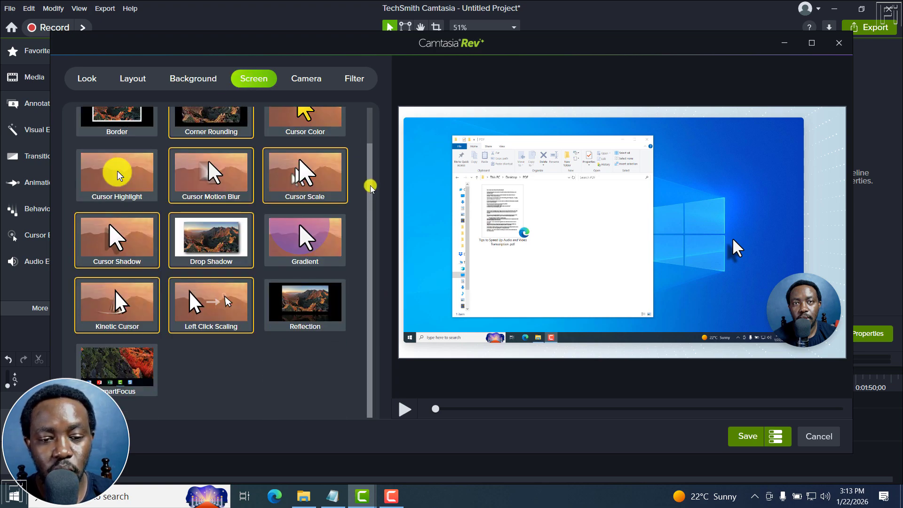
drag(369, 182, 373, 129)
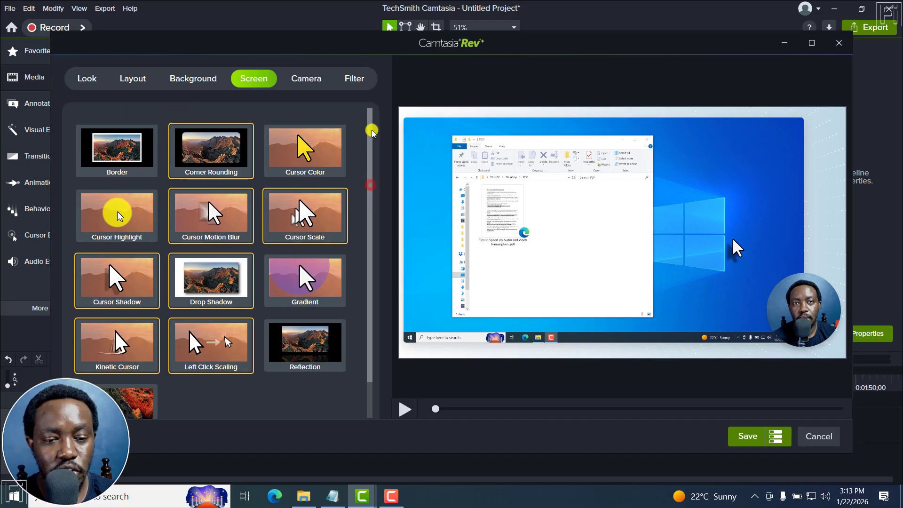
click(297, 154)
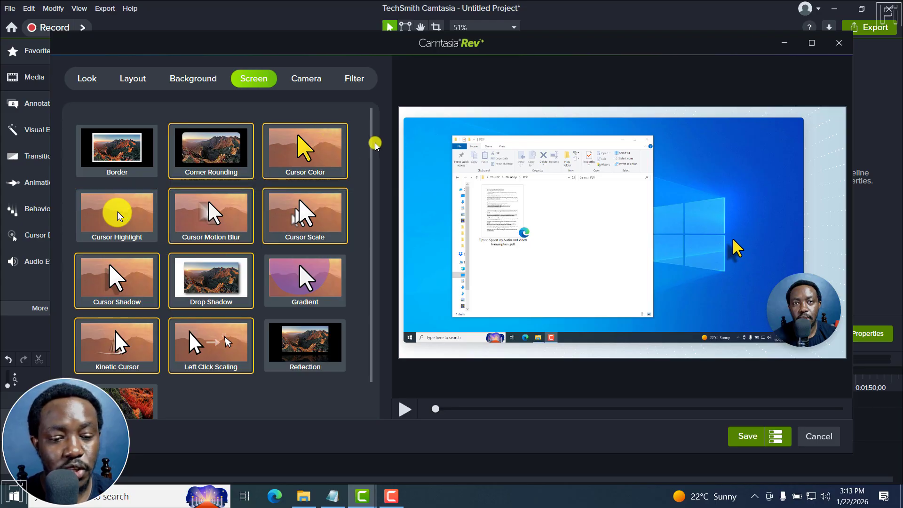
drag(370, 141, 371, 191)
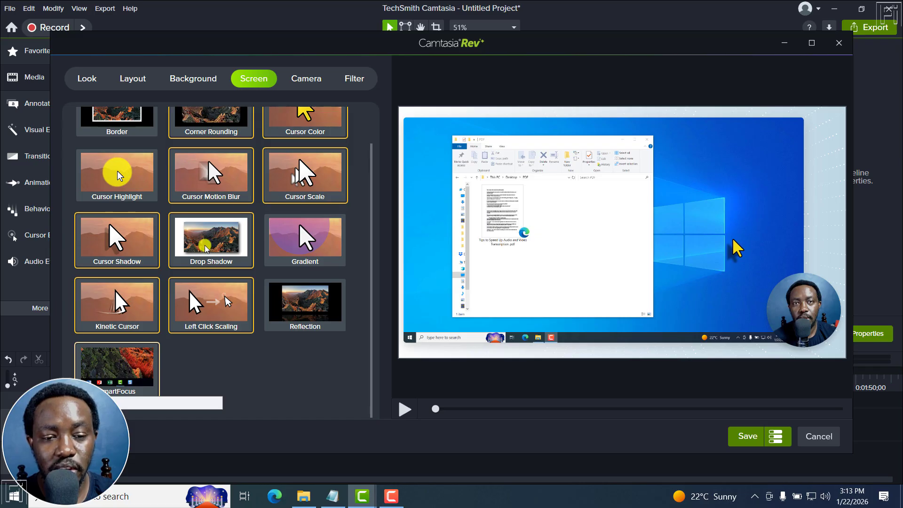
Add the Border effect to the camera and look over the available filters.
click(301, 80)
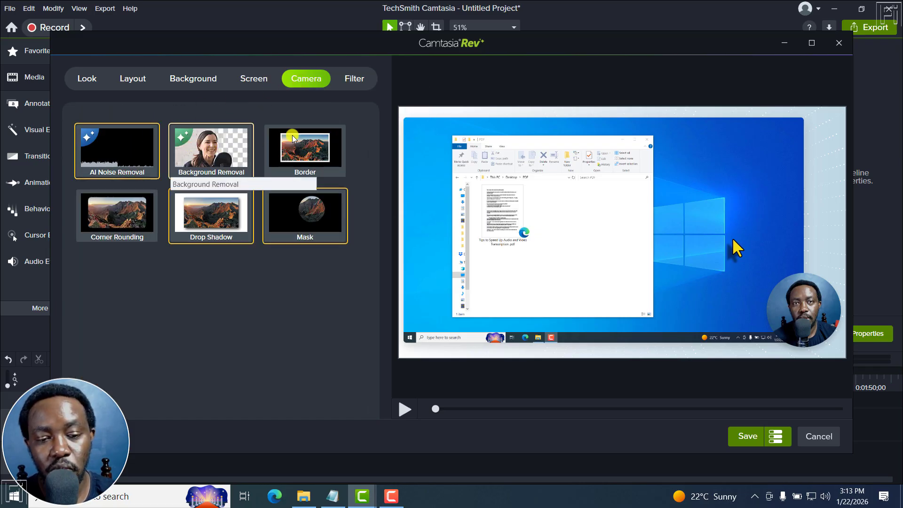
click(318, 149)
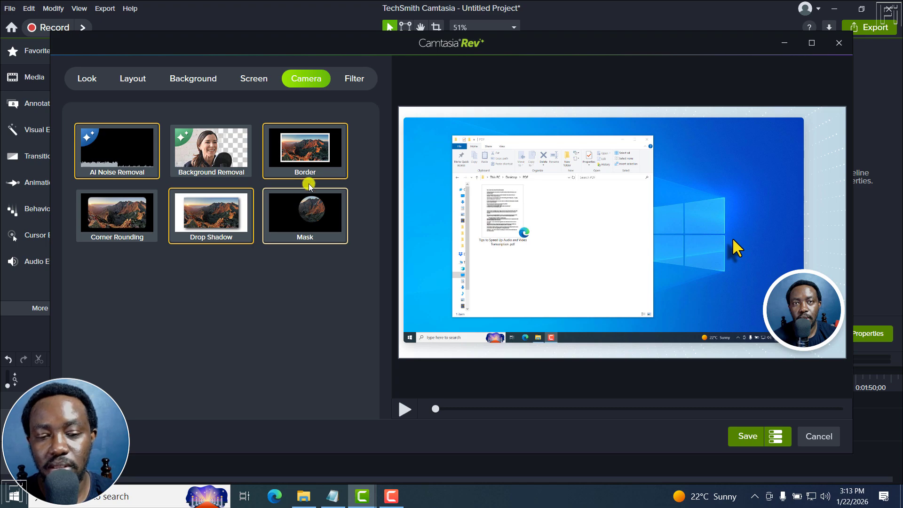
click(354, 78)
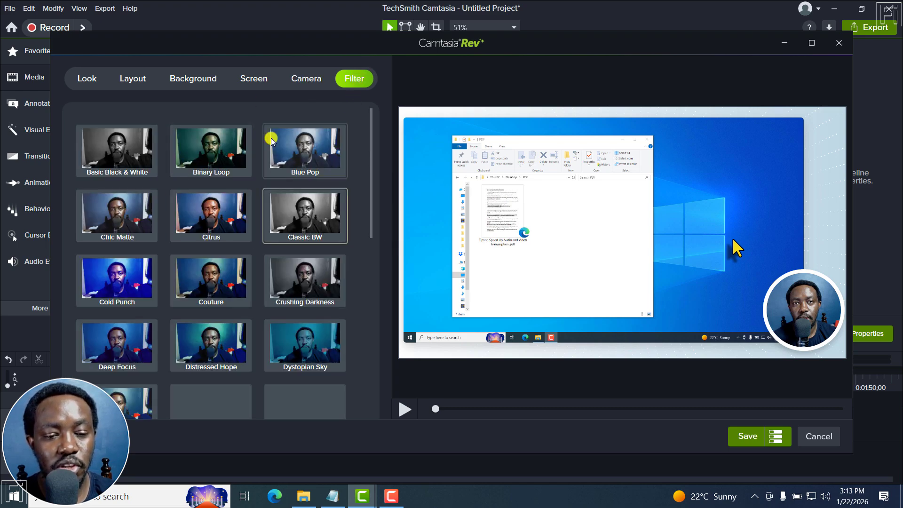
click(310, 80)
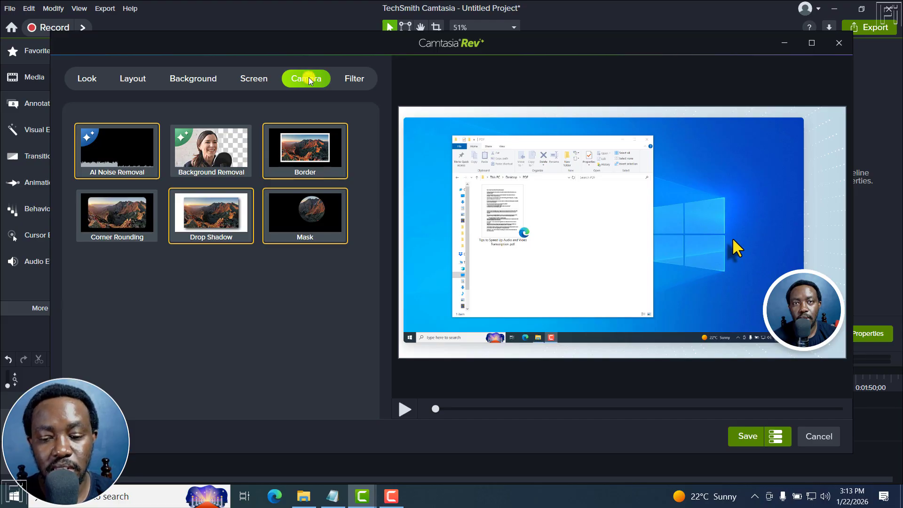
Set the edit option to Rev Media and save the styled recording to the timeline.
click(782, 441)
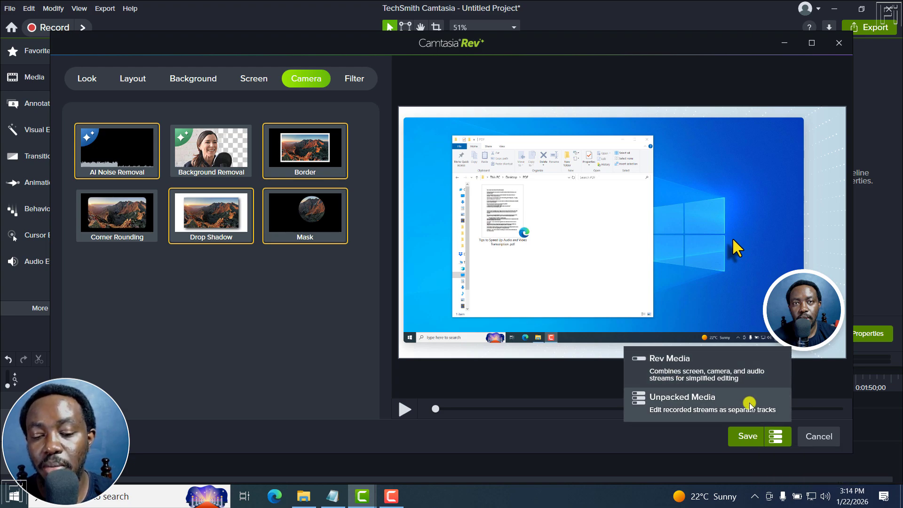
click(675, 367)
click(737, 436)
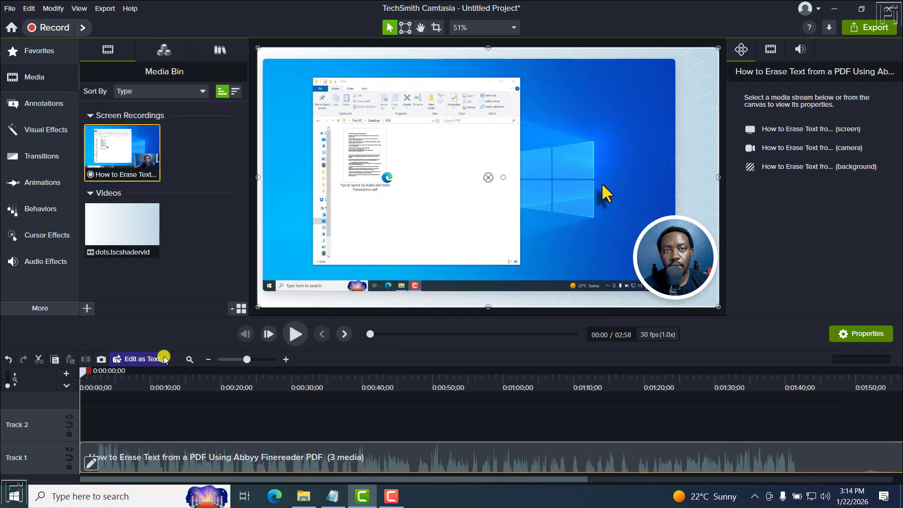
Fit the whole clip in the timeline, and review its Rev media settings without changing them.
click(190, 359)
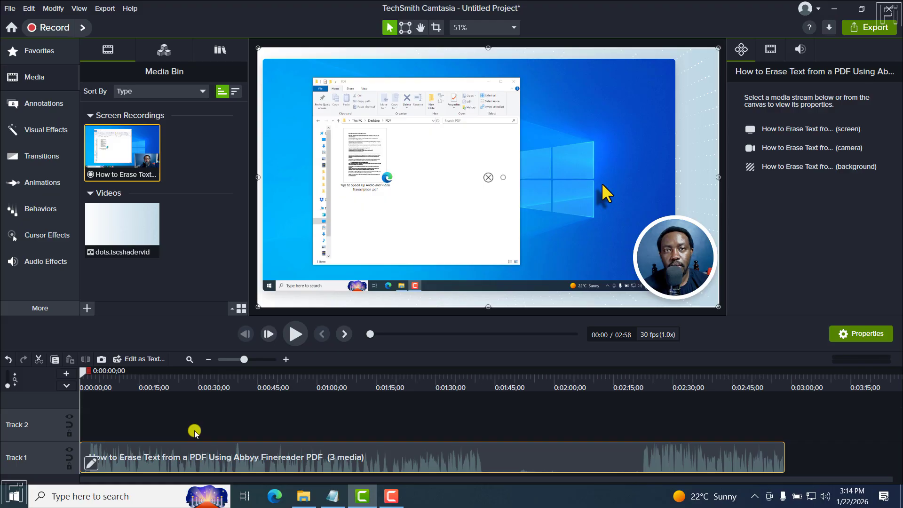
click(90, 464)
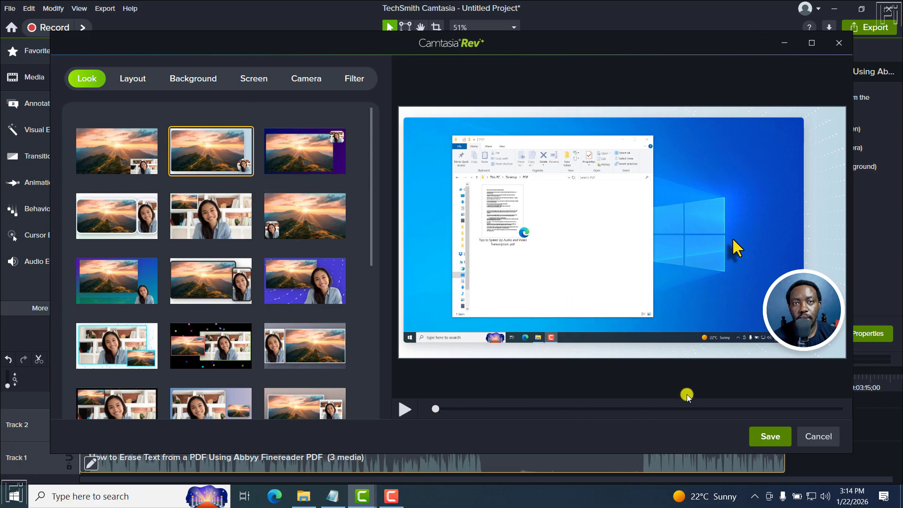
click(839, 43)
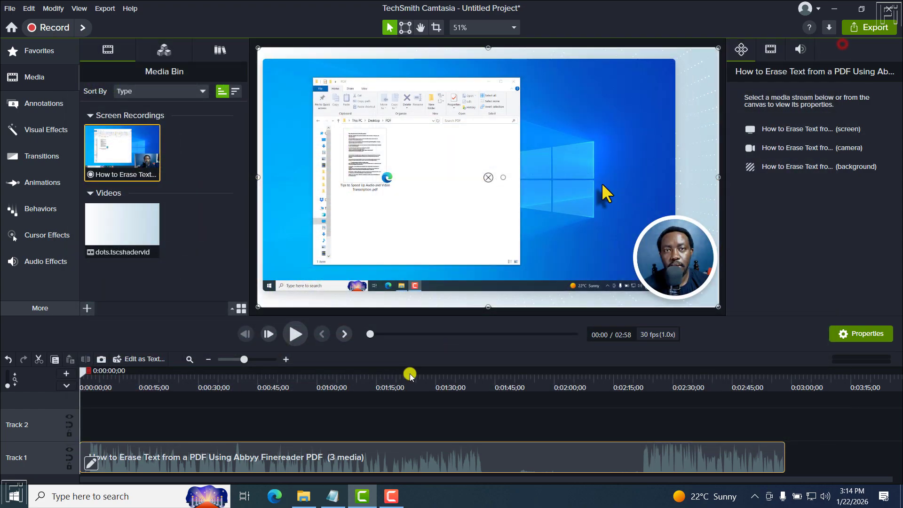
Move the playhead to 0:01:38;29 and examine the properties of the Rev clip's screen, camera and background streams.
drag(84, 371, 471, 395)
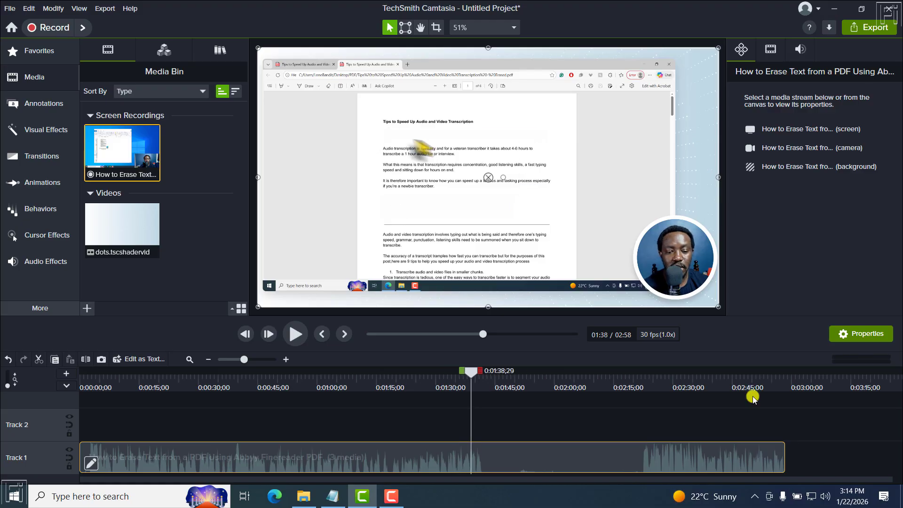
click(784, 129)
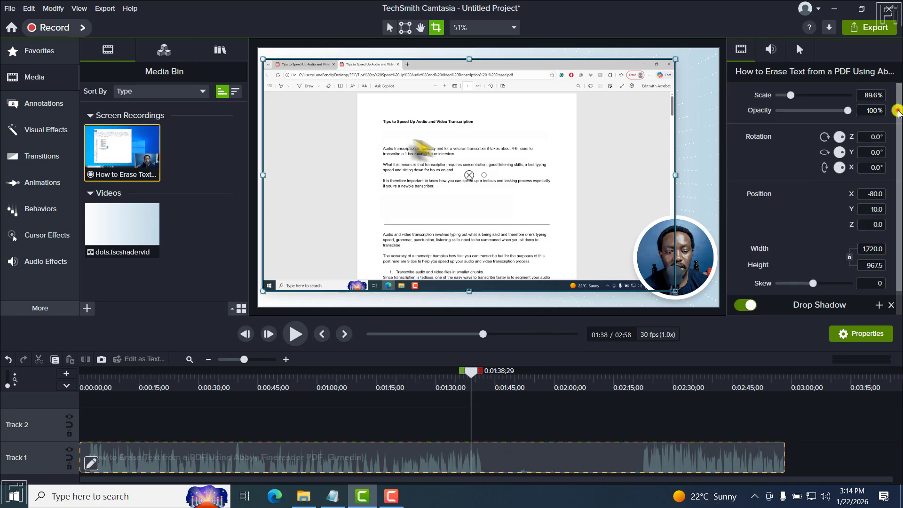
drag(898, 110, 899, 146)
click(482, 423)
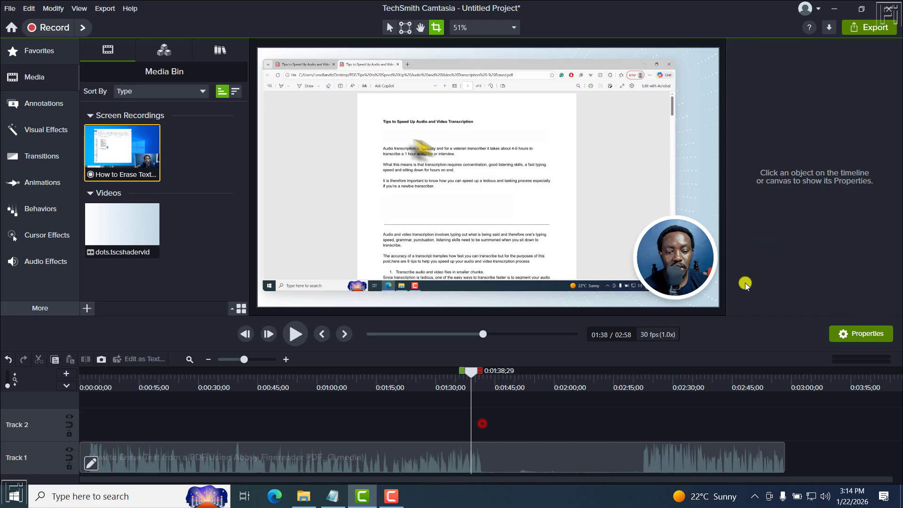
click(527, 454)
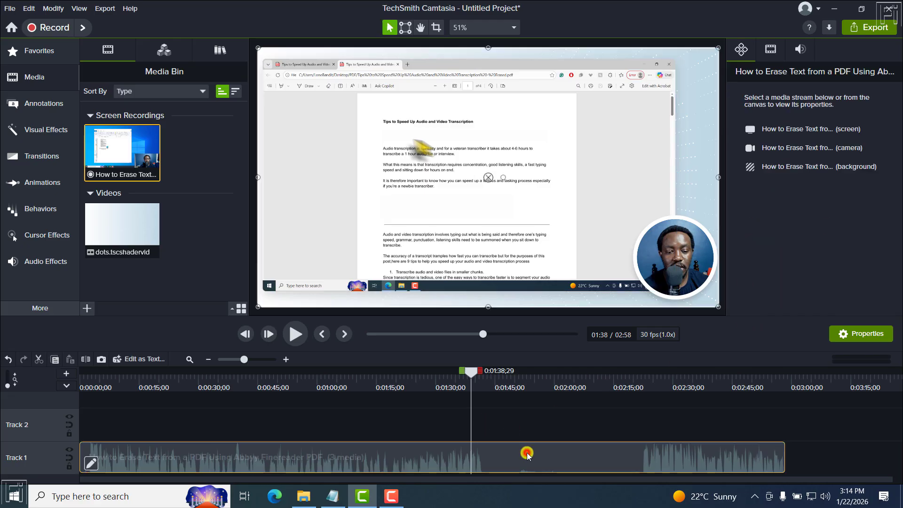
click(807, 151)
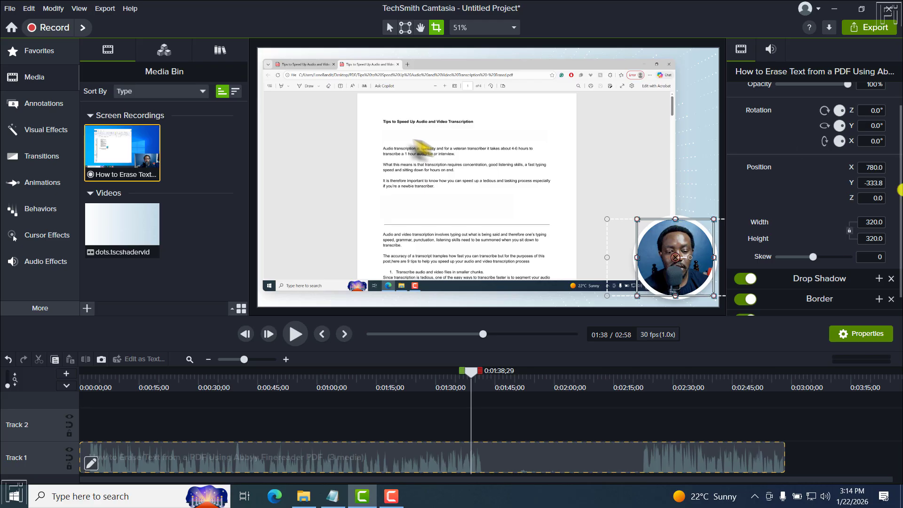
click(509, 431)
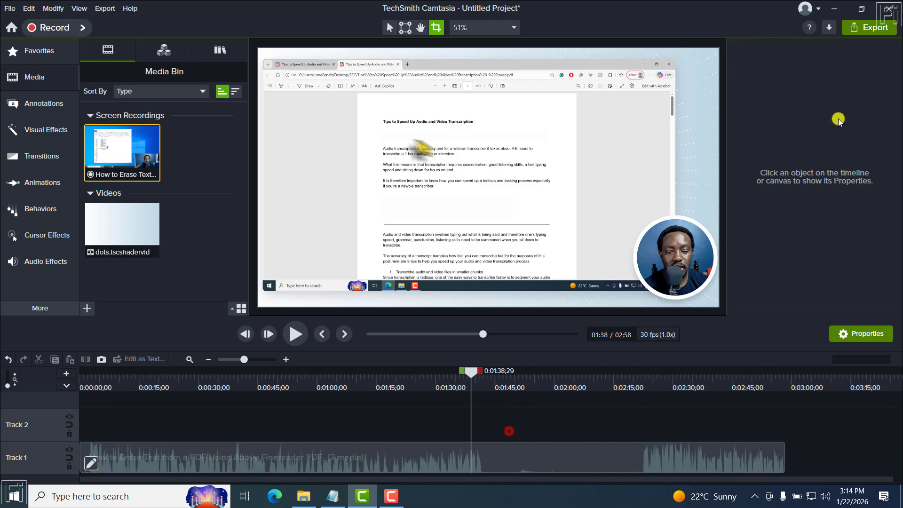
click(542, 452)
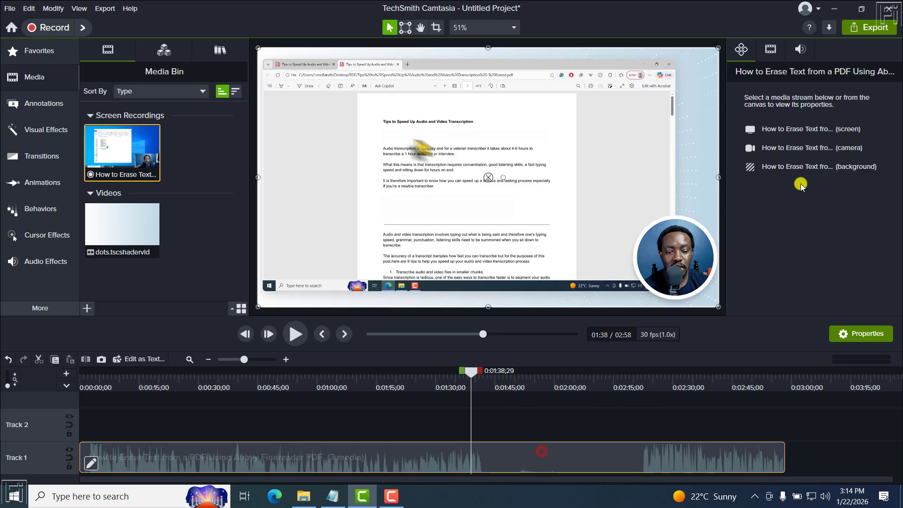
click(788, 162)
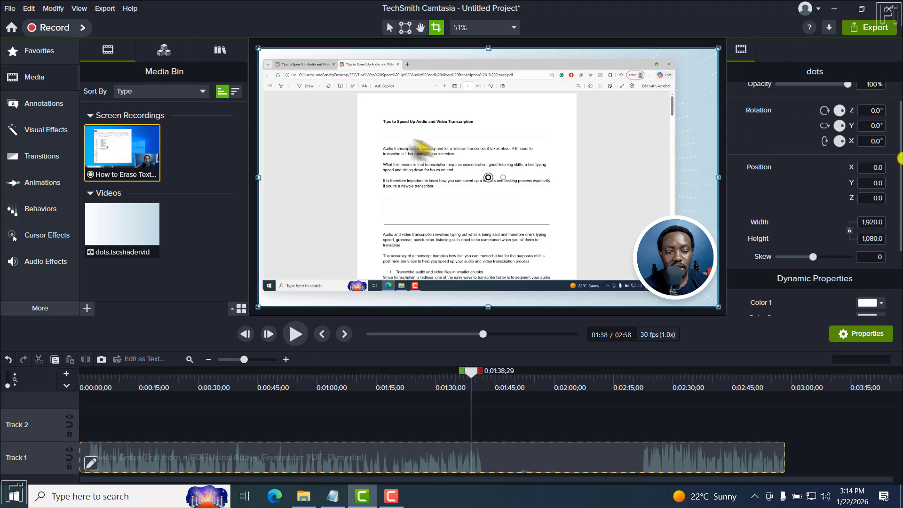
drag(900, 159, 894, 218)
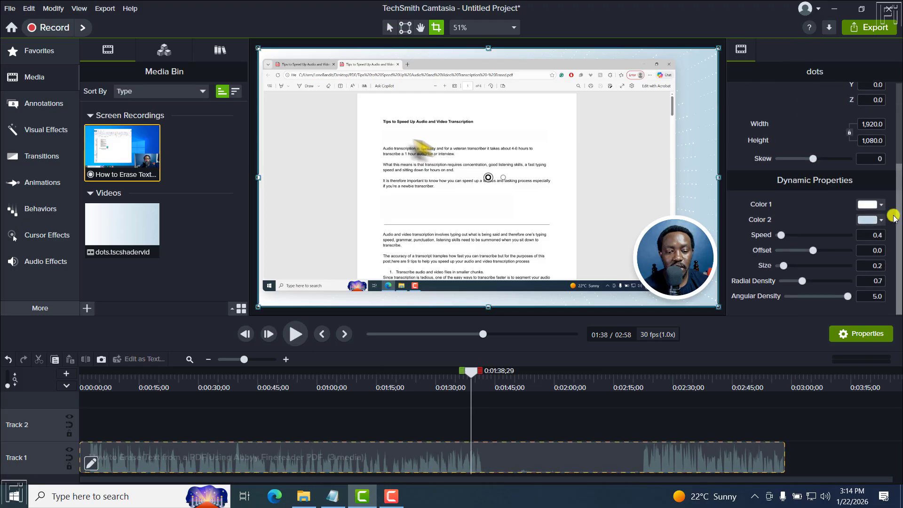
click(508, 420)
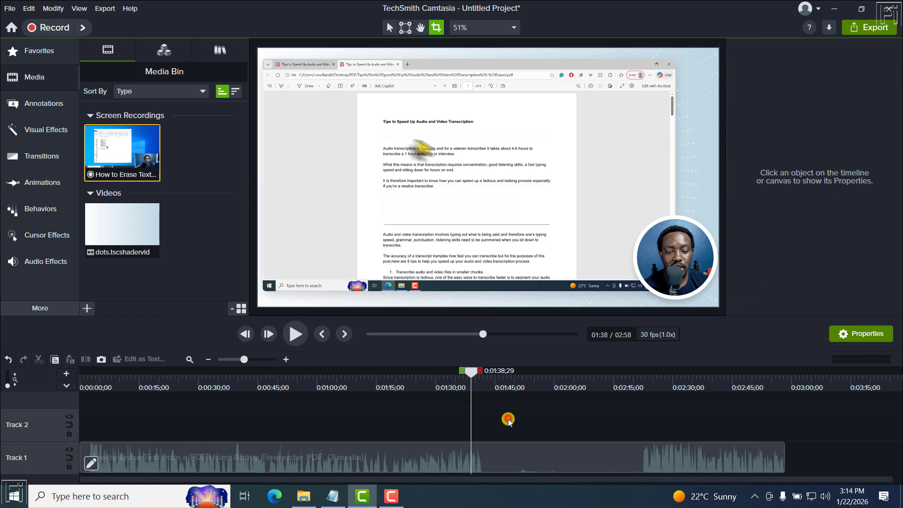